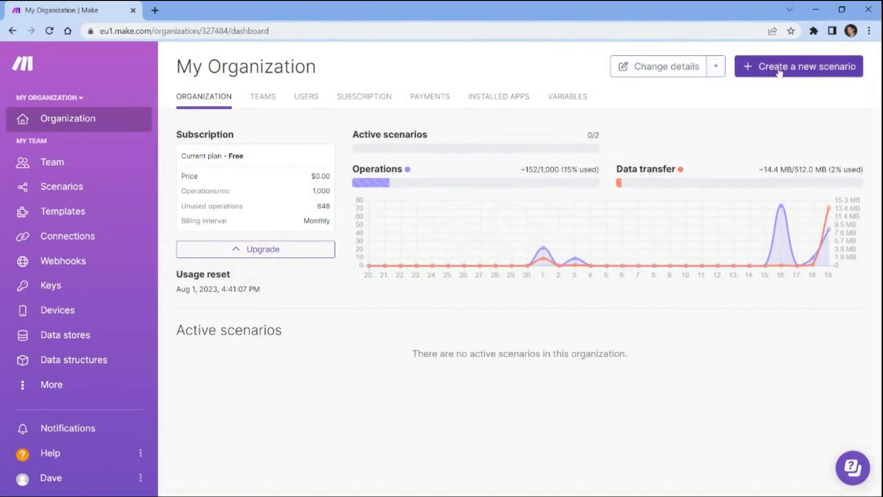
Create a new scenario and add the Ninox List Database Table Records module as its first module.
left_click(779, 72)
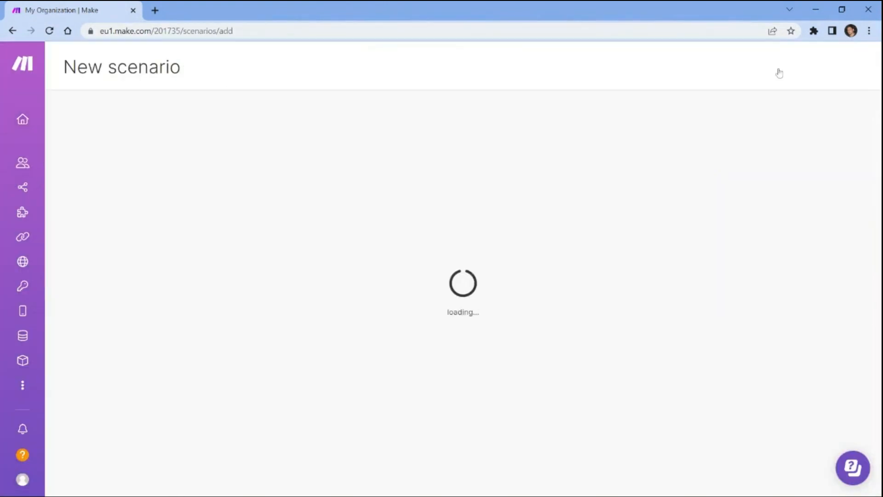
type("ninox")
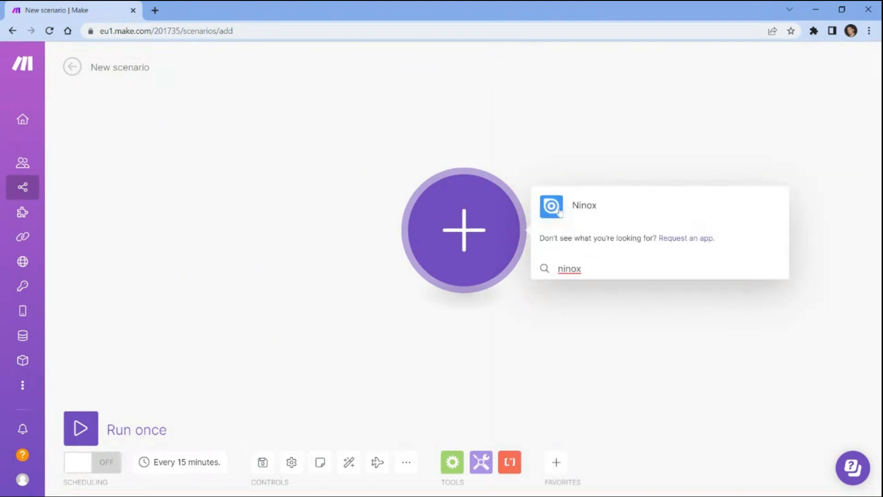
left_click(582, 207)
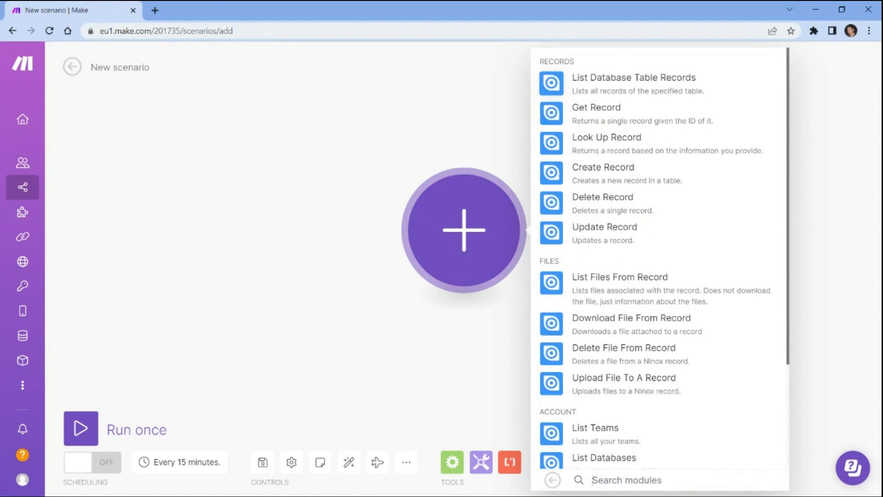
left_click(634, 83)
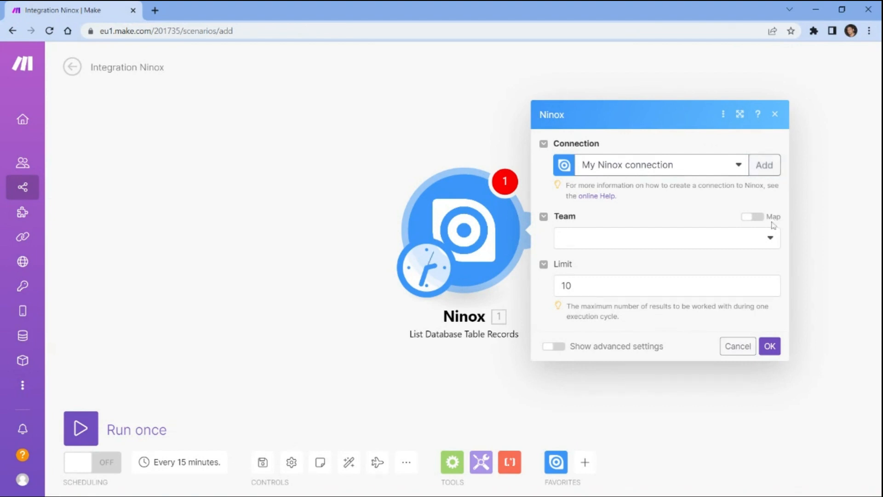
Configure the Ninox module with team My Team 1, database Files Storage, table Table1 and a limit of 15, and save it.
left_click(771, 239)
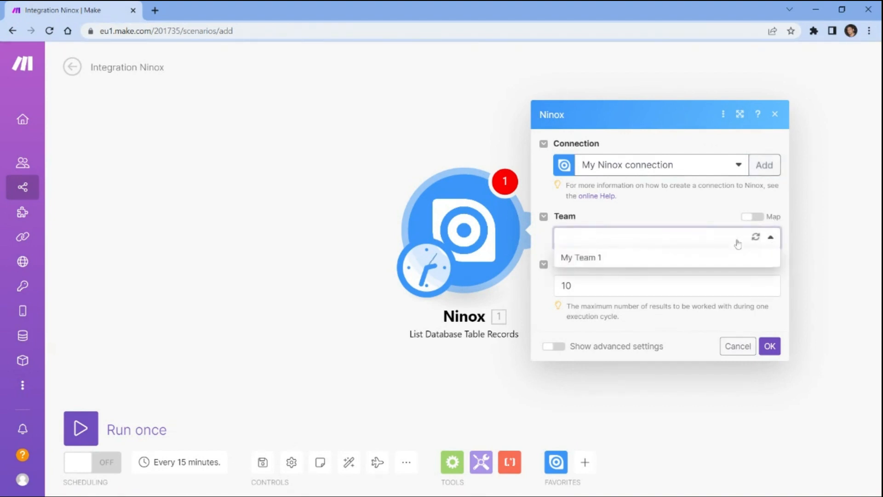
left_click(583, 260)
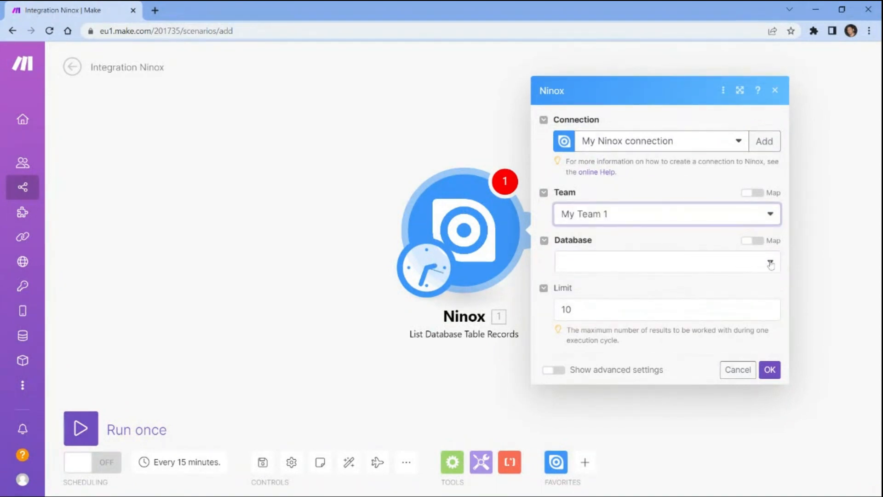
left_click(771, 263)
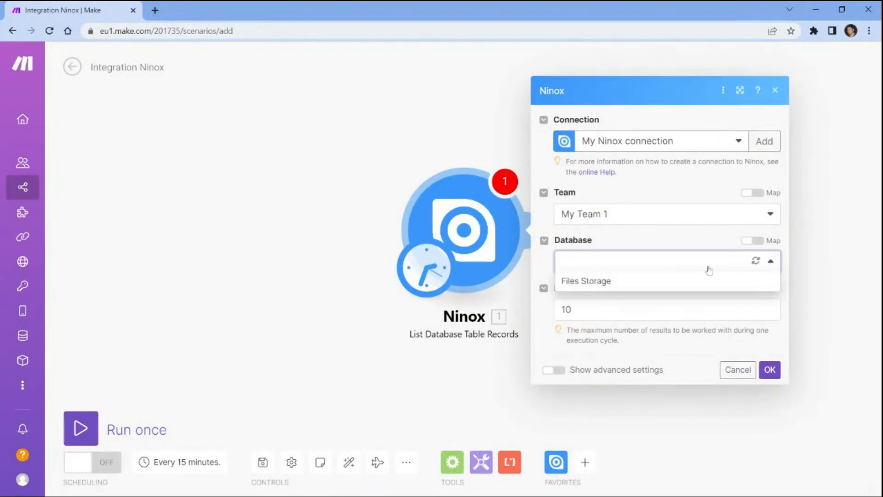
left_click(587, 283)
left_click(770, 286)
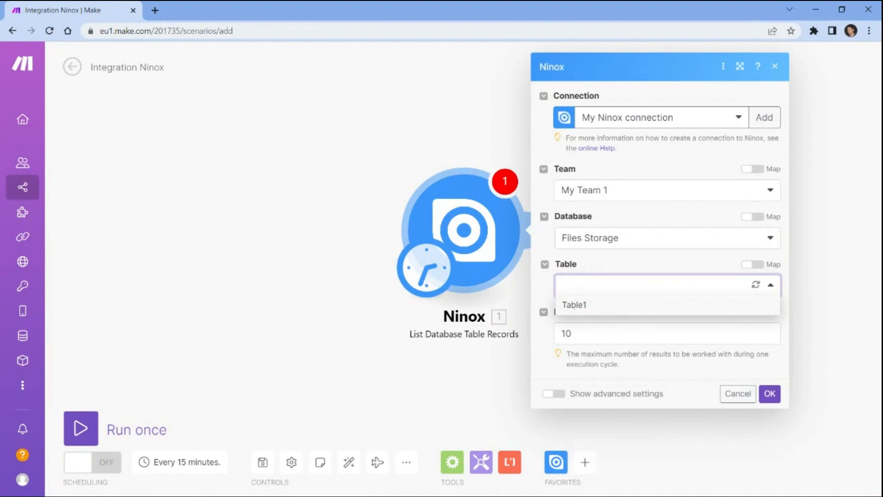
left_click(573, 309)
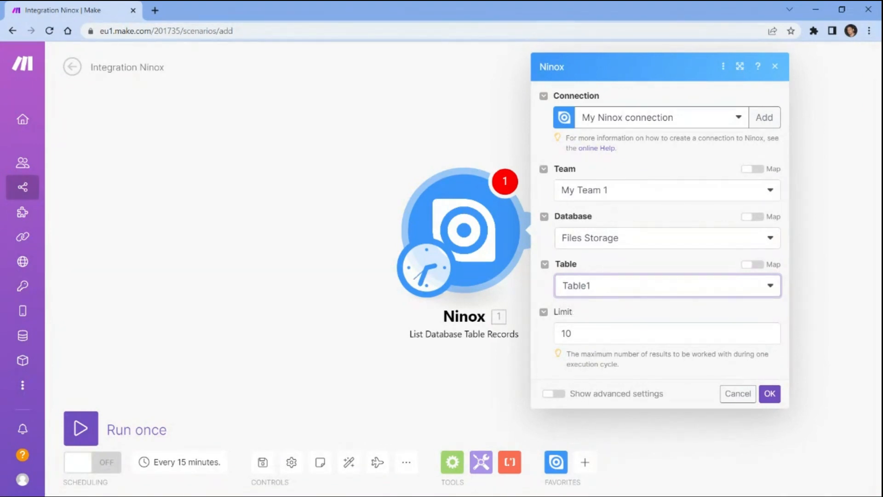
double_click(566, 333)
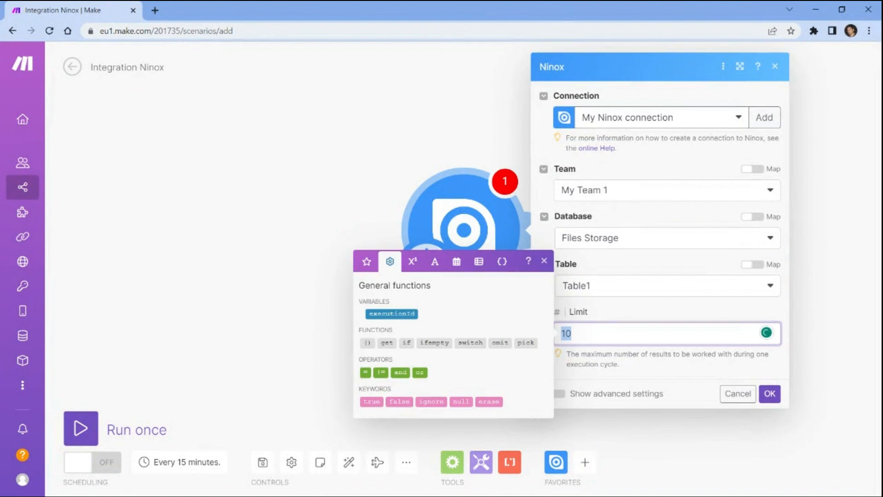
type("15")
left_click(765, 397)
Add an HTTP Get a file module after the Ninox module.
left_click(534, 231)
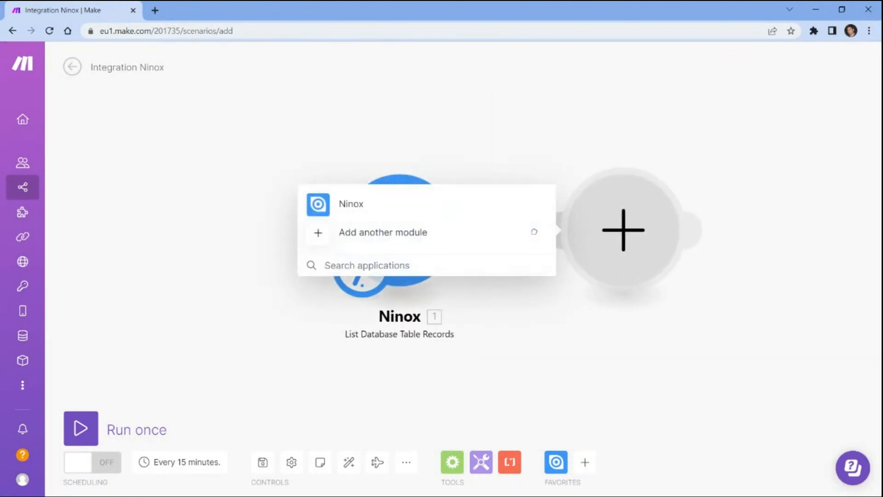
type("http")
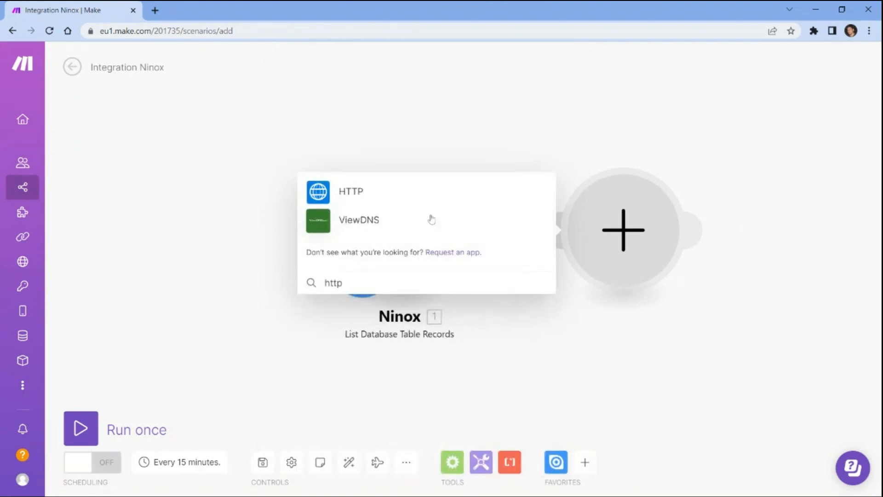
left_click(357, 193)
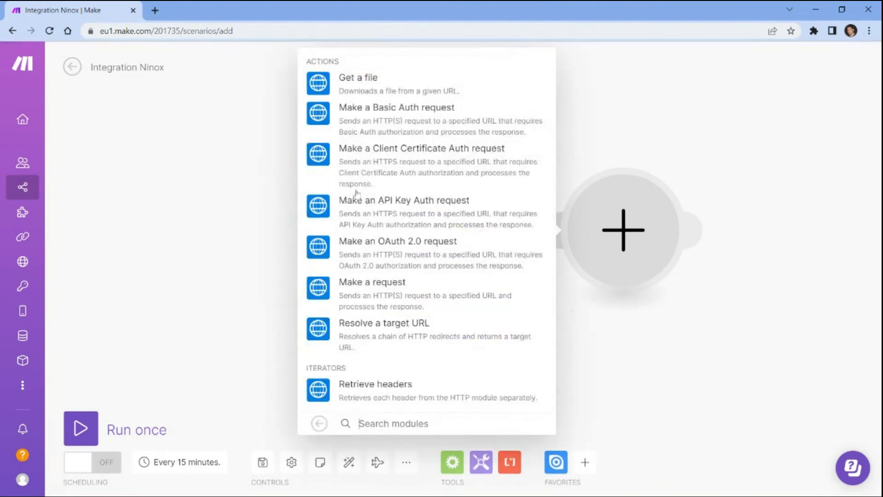
left_click(355, 82)
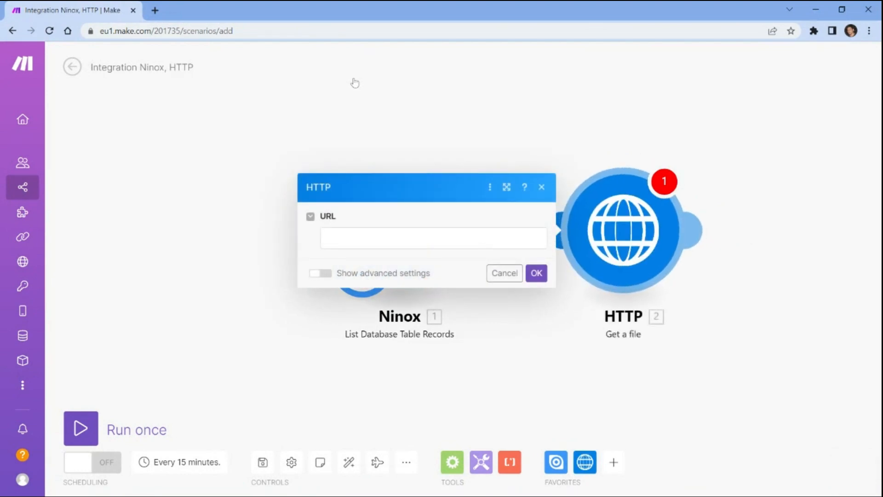
Map the HTTP module's URL to the URL record field from Ninox and save the module.
left_click(433, 238)
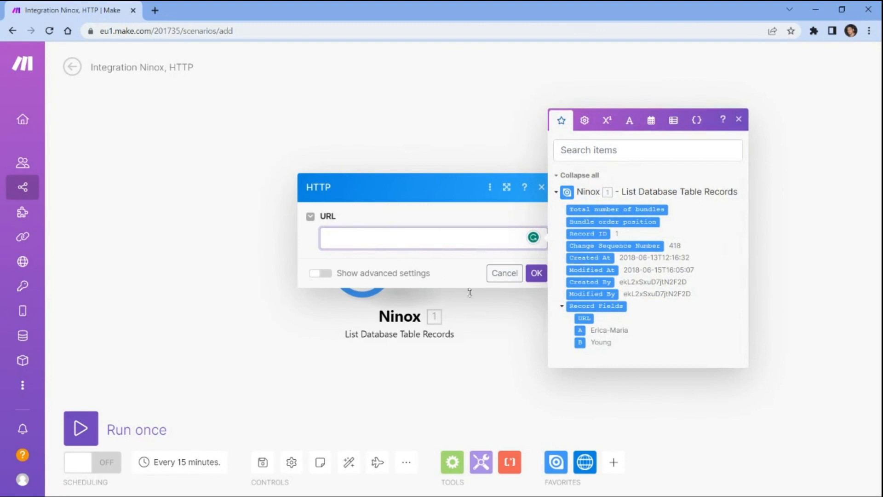
left_click(585, 318)
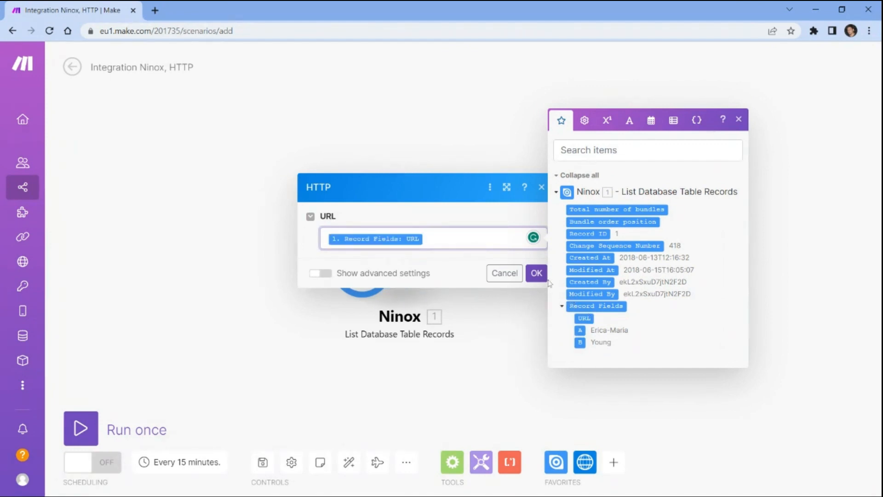
left_click(537, 274)
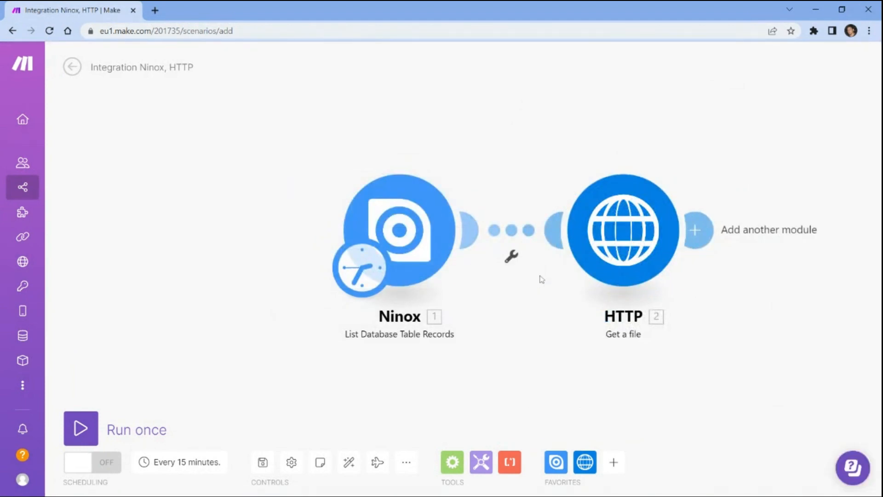
Add a PDF.co Upload a File module after the HTTP module.
left_click(695, 230)
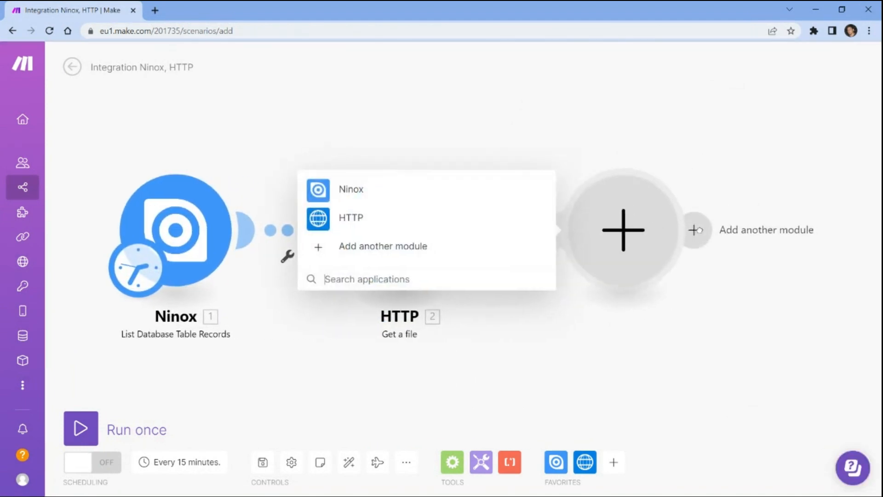
type("pdf.co")
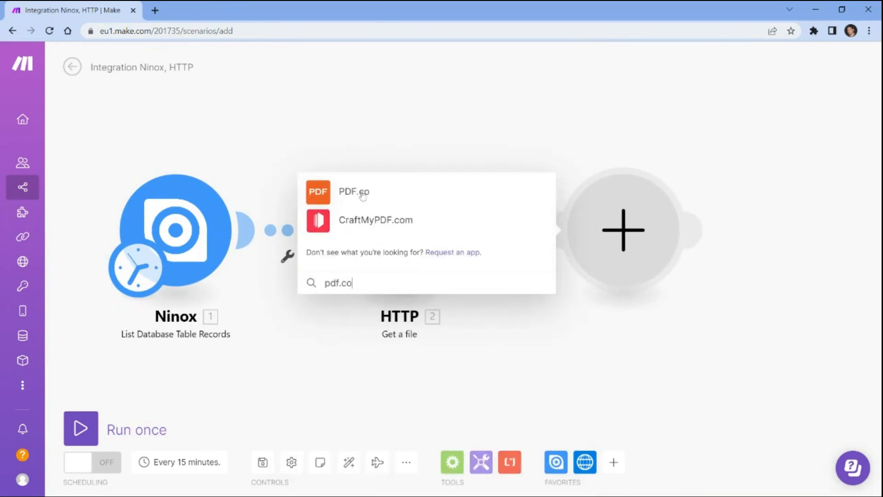
left_click(362, 193)
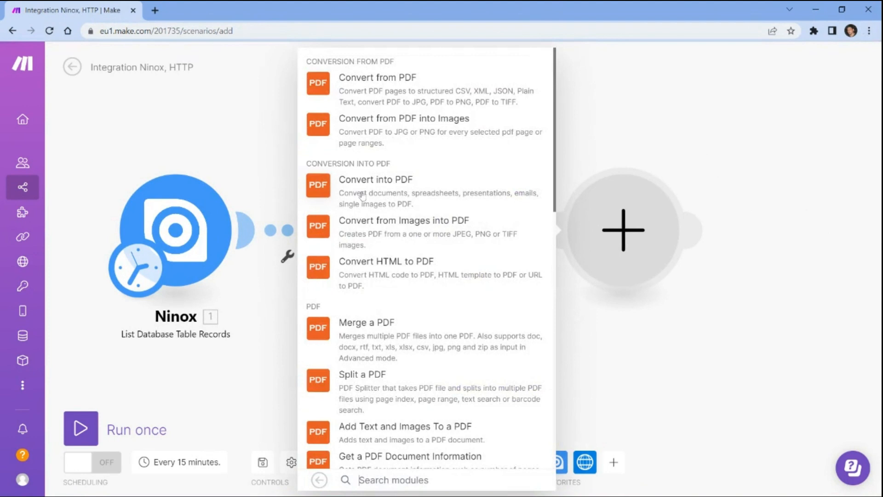
type("upload")
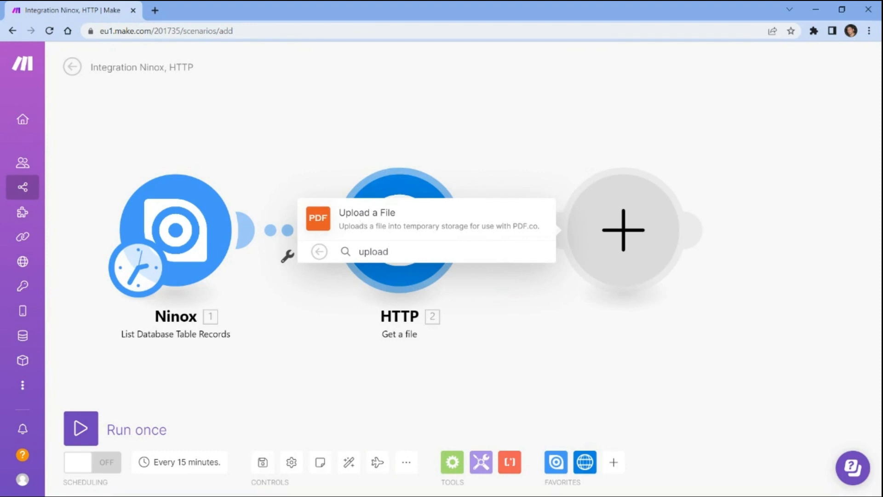
left_click(361, 218)
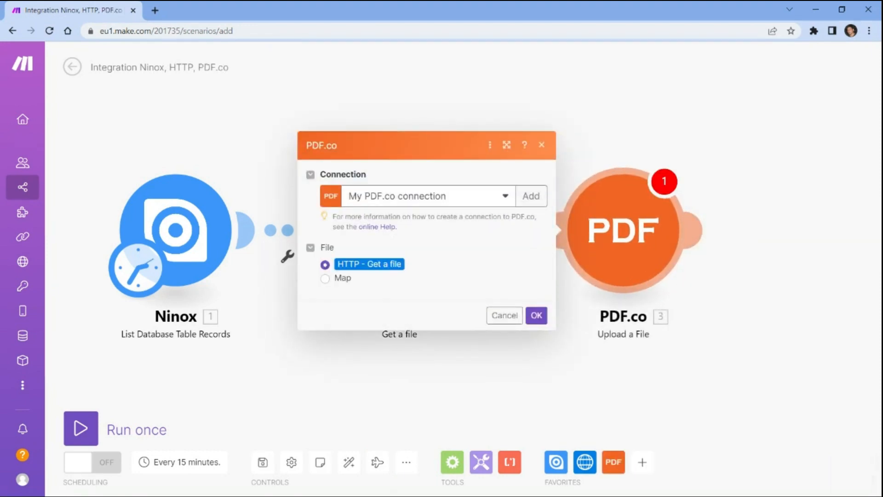
Copy the API key from the PDF.co dashboard for the connection, and save the upload module with HTTP - Get a file as its file source.
left_click(531, 197)
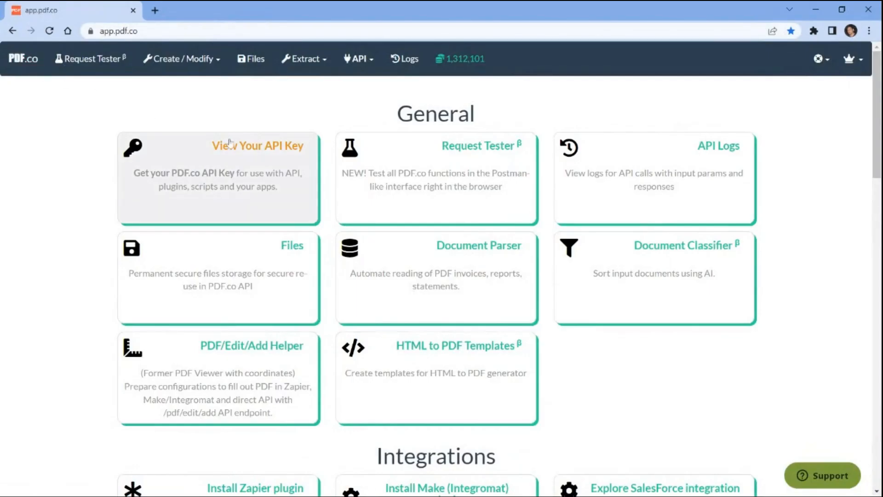
left_click(243, 146)
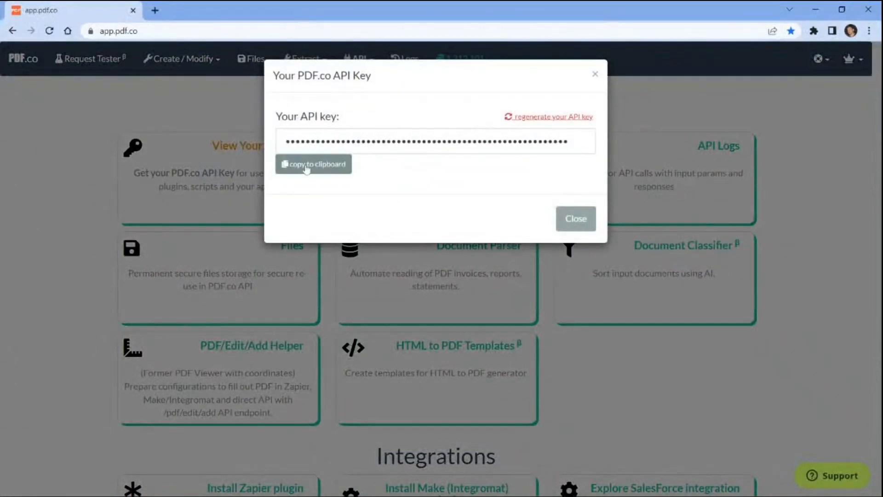
left_click(316, 168)
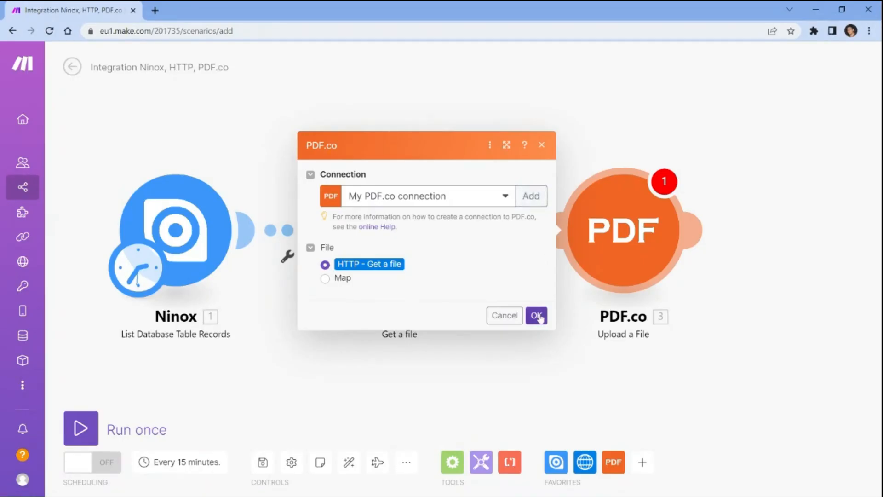
left_click(536, 315)
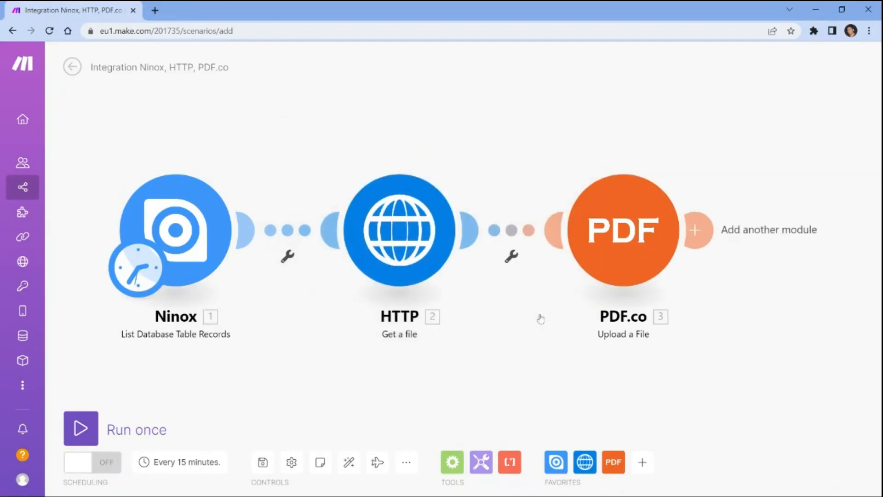
Add a Text aggregator module with Ninox - List Database Table Records [1] as its source module.
left_click(481, 462)
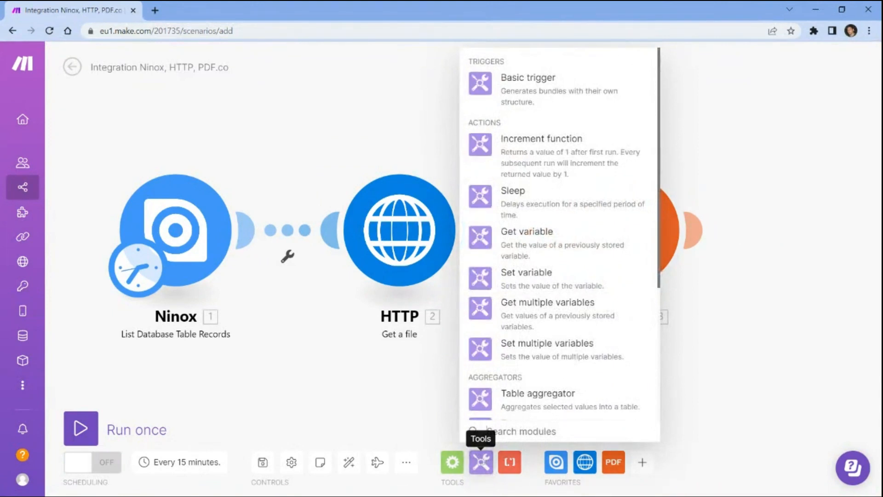
scroll(575, 306, "down", 3)
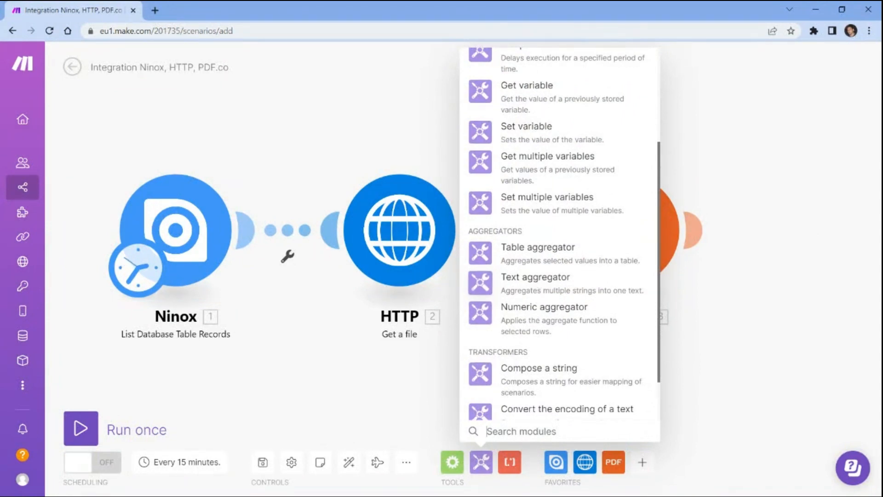
left_click(534, 277)
left_click(647, 220)
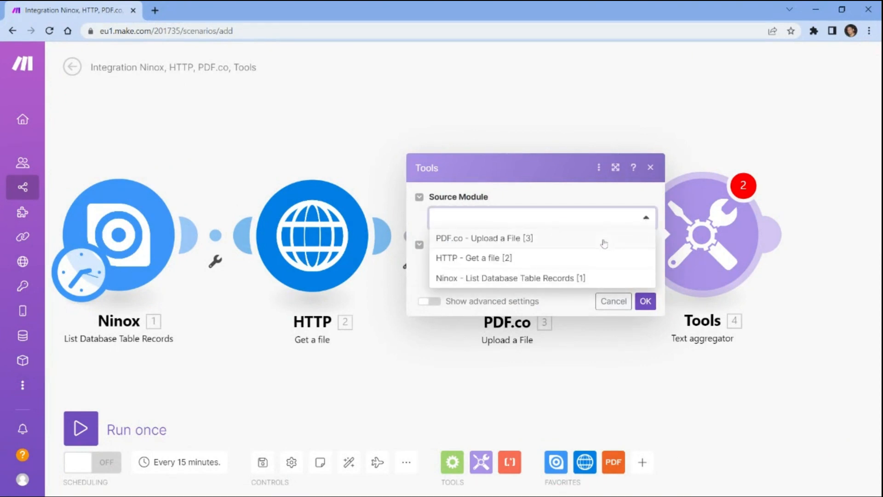
left_click(527, 281)
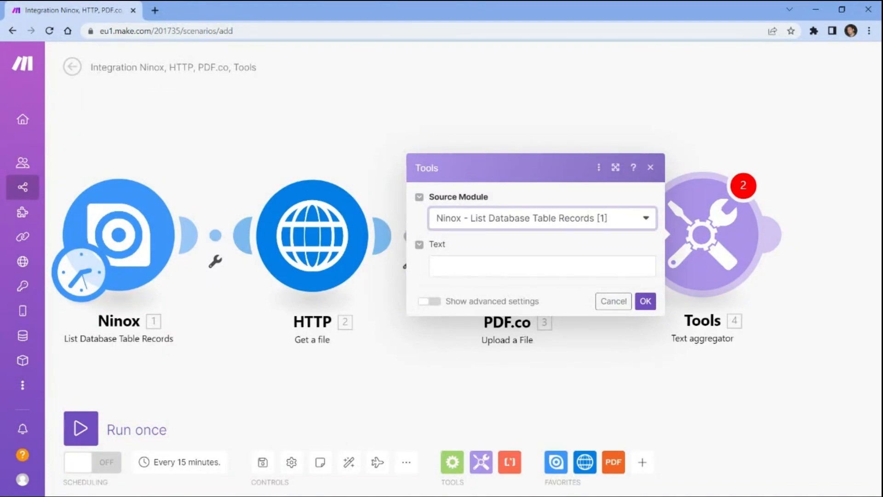
Show the aggregator's advanced settings and set the row separator to Other with a comma as the separator.
left_click(443, 303)
left_click(647, 166)
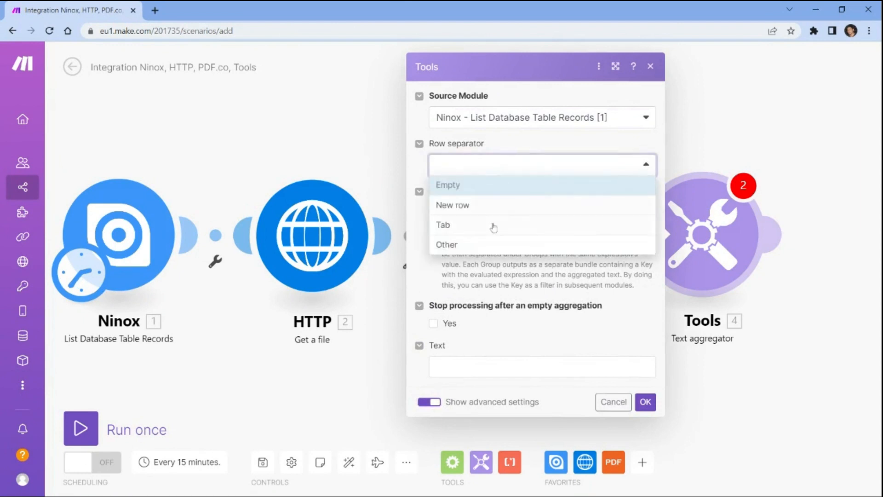
left_click(447, 244)
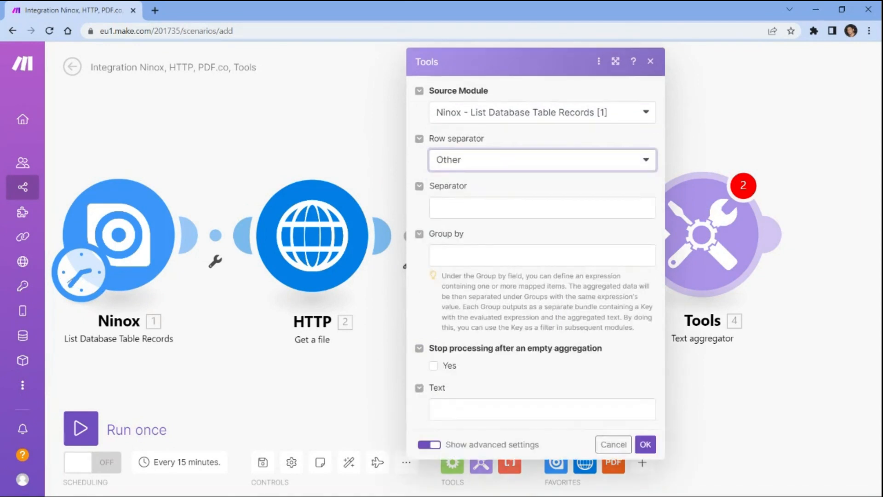
left_click(483, 208)
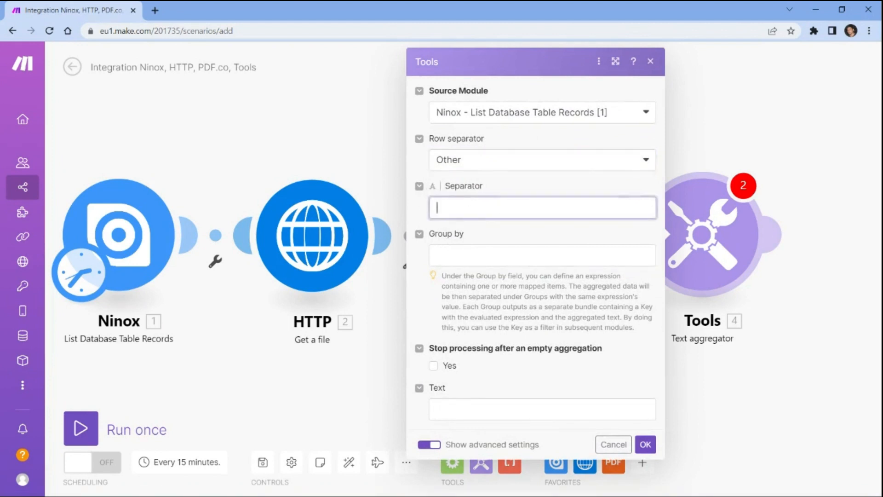
type(",")
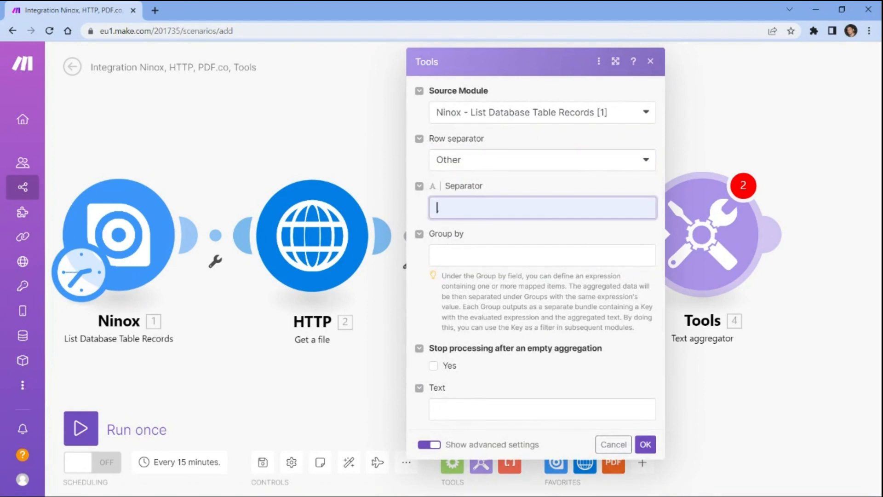
Map the URL output of PDF.co - Upload a File into the aggregator's Text field and save the module.
left_click(488, 409)
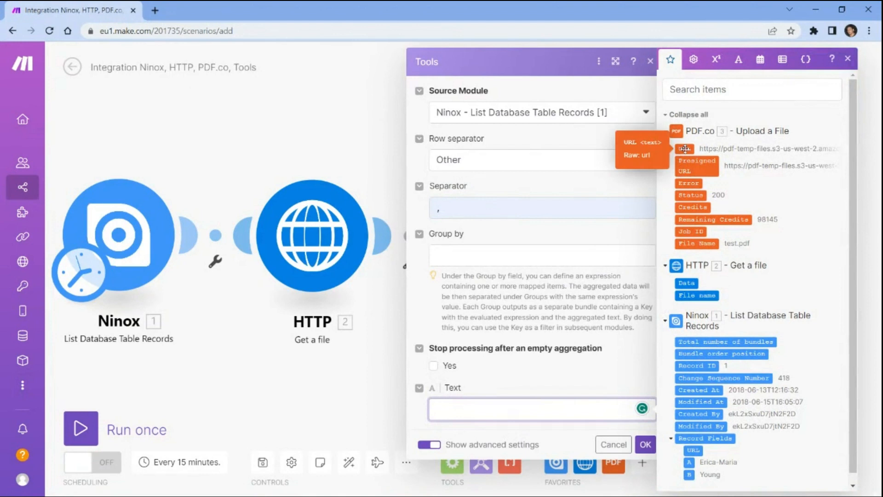
left_click_drag(685, 149, 453, 410)
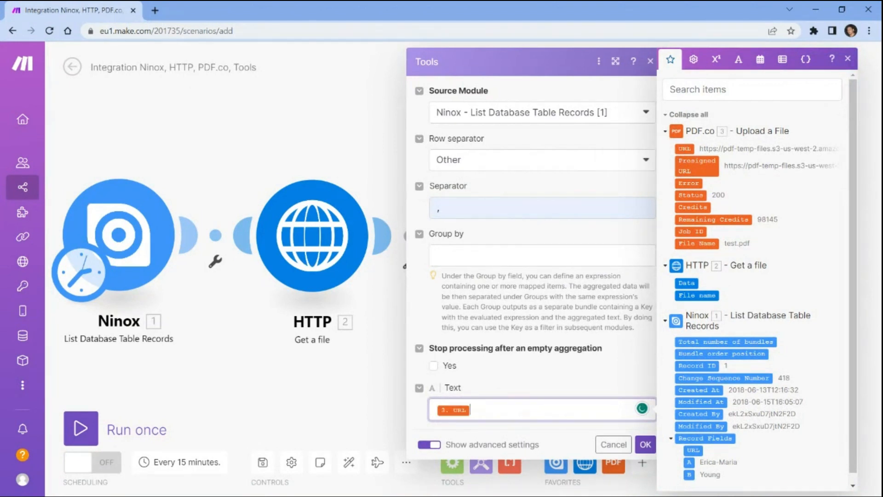
left_click(646, 444)
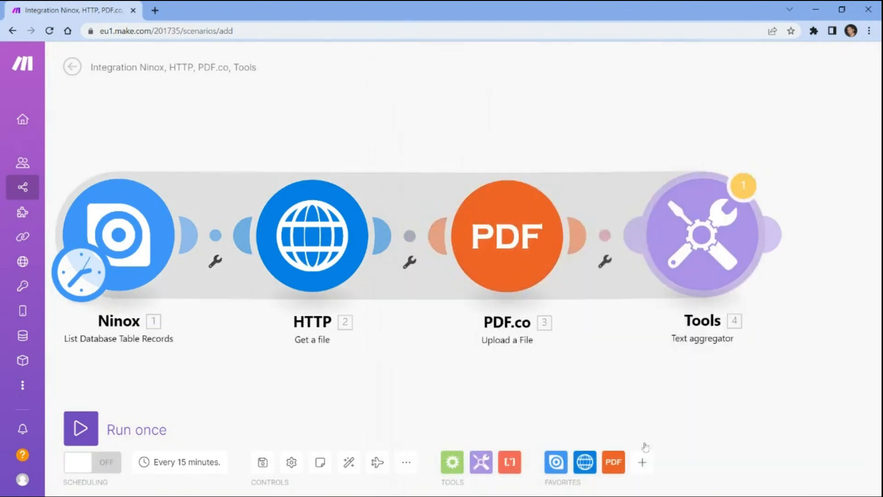
Add a PDF.co Merge a PDF module after the Text aggregator.
left_click(777, 241)
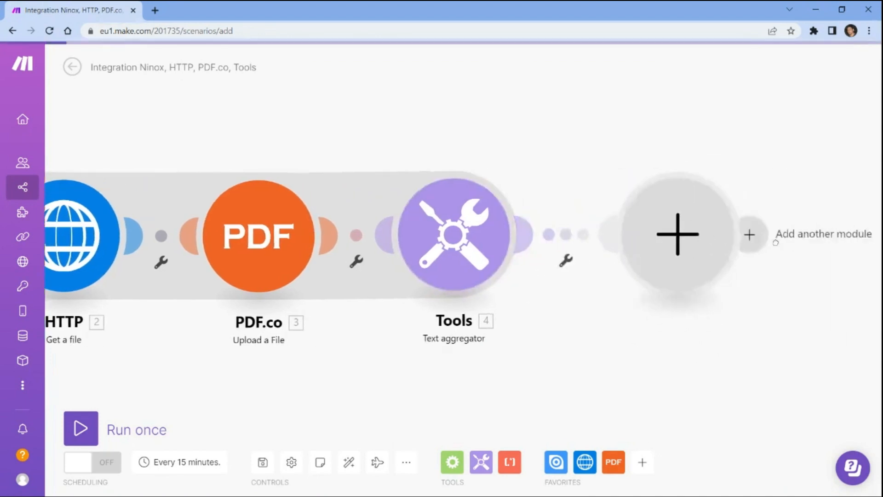
type("pdf.")
type("co")
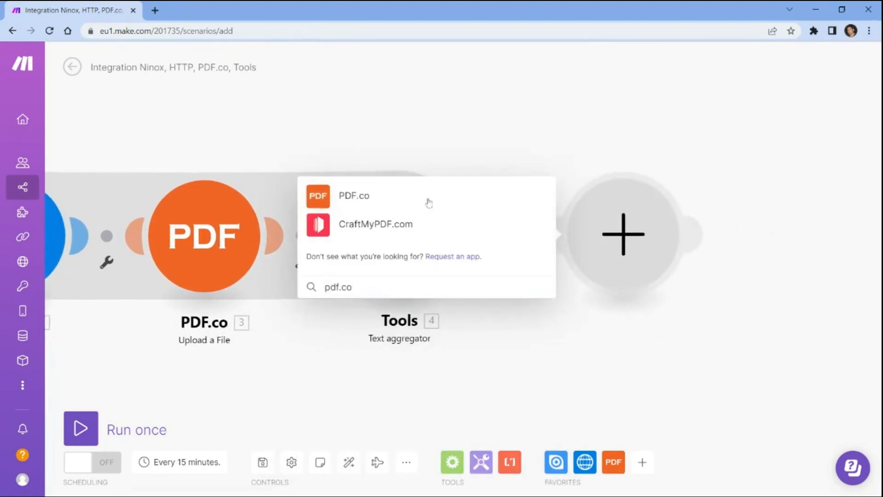
left_click(368, 198)
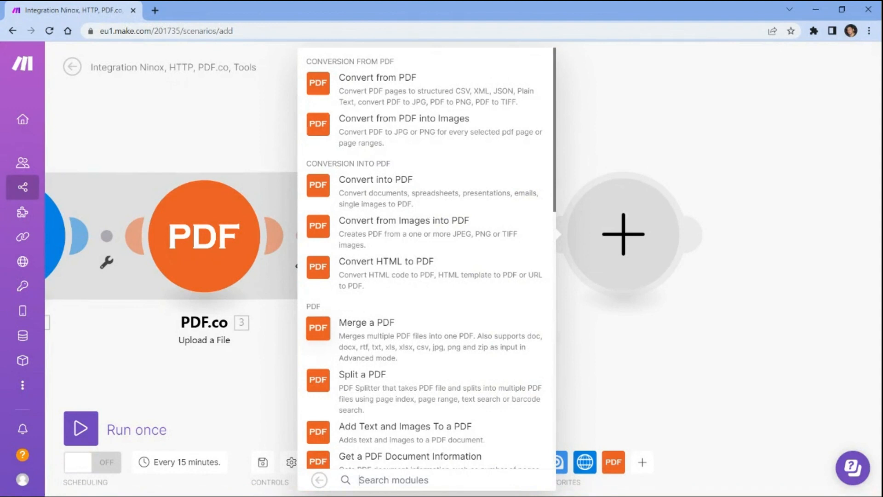
left_click(367, 326)
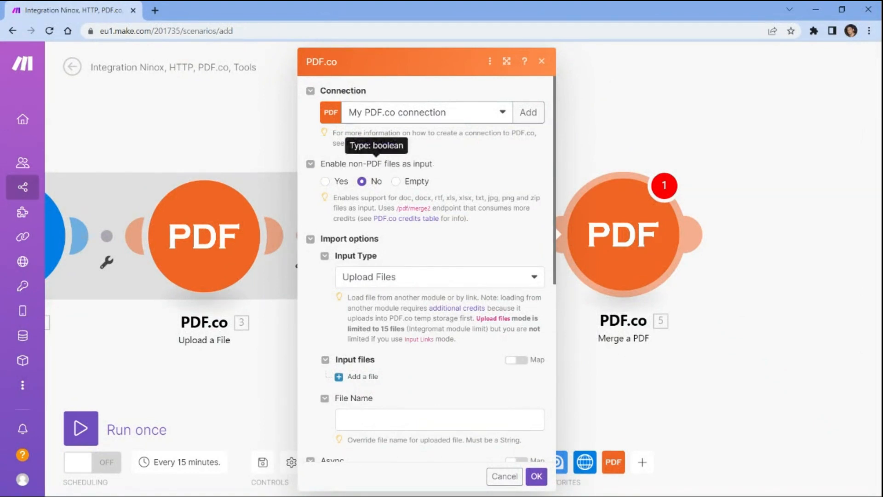
Keep non-PDF input set to No, choose Input Link(s) as the input type, and map the Text aggregator's text as the input link.
left_click(363, 183)
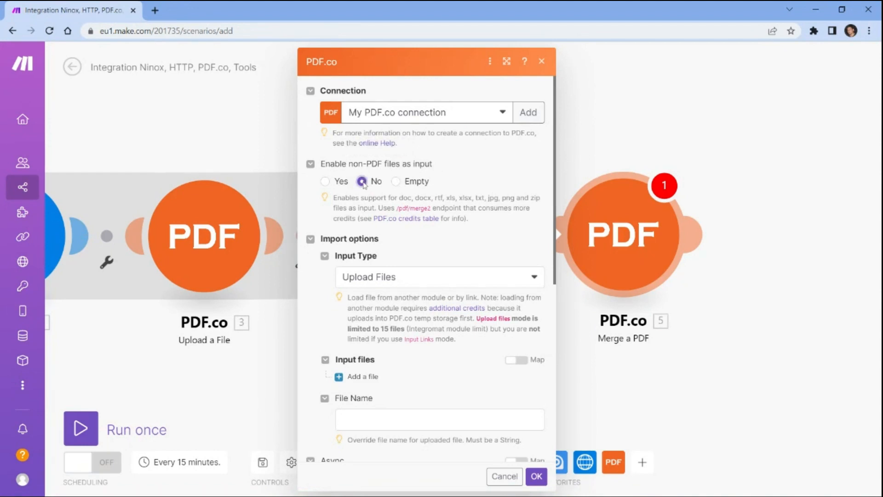
left_click(535, 277)
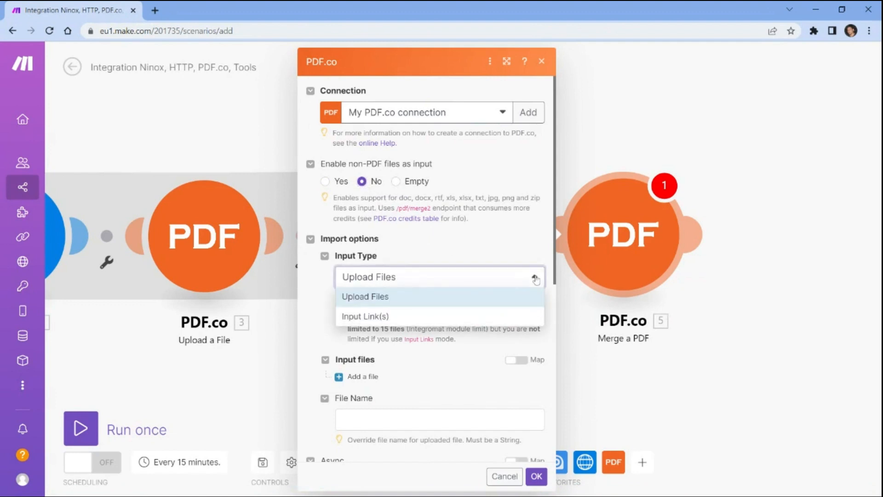
left_click(359, 316)
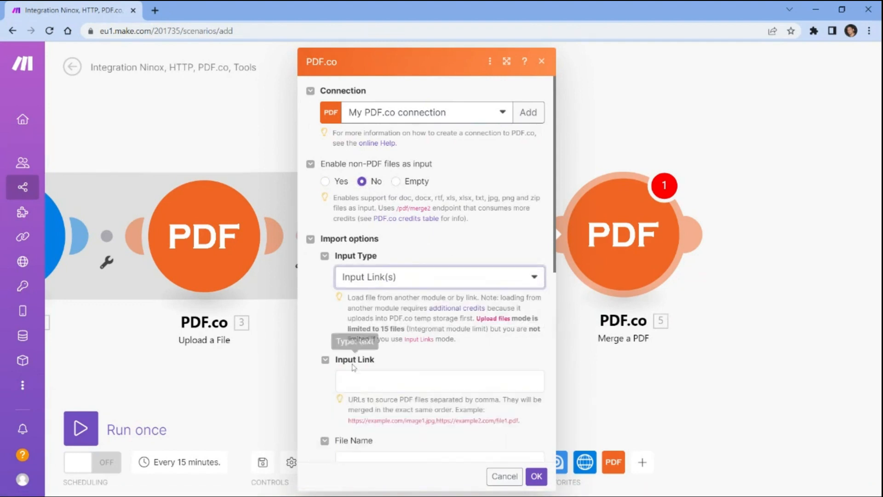
left_click(359, 380)
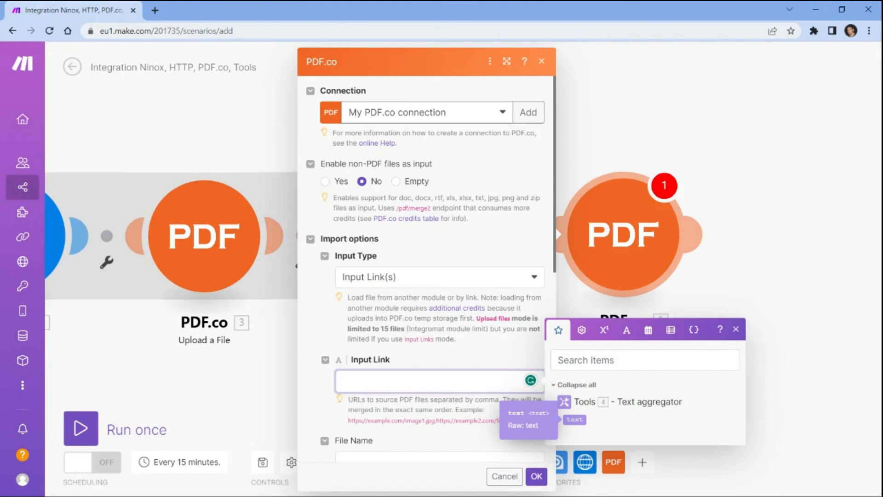
left_click(575, 420)
Name the merged output file MergePDF and save the Merge a PDF module.
scroll(558, 322, "down", 1)
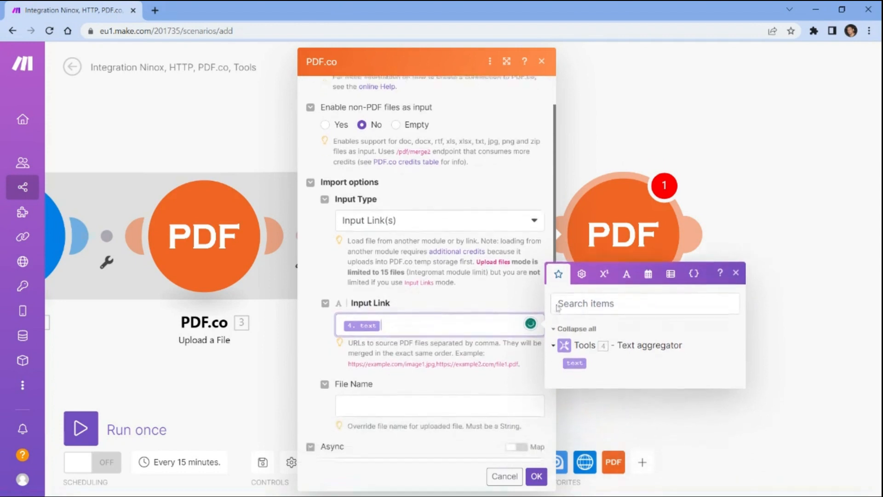
scroll(558, 307, "down", 1)
left_click(439, 338)
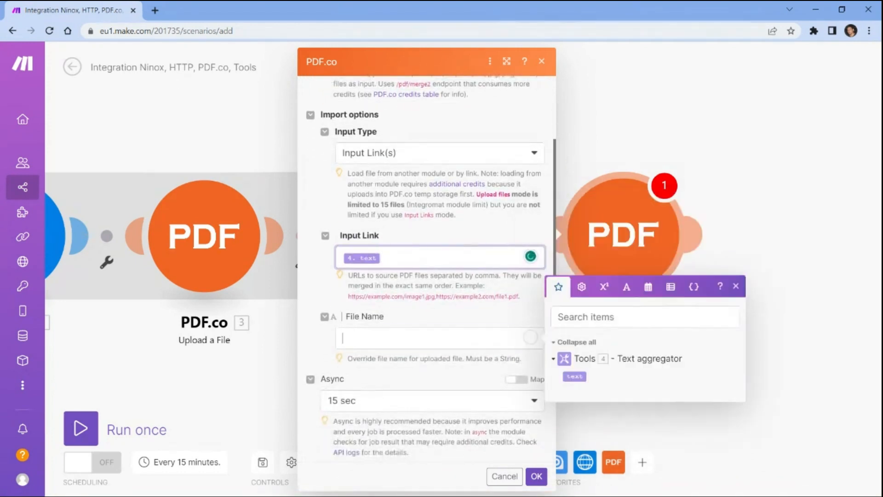
type("Merge")
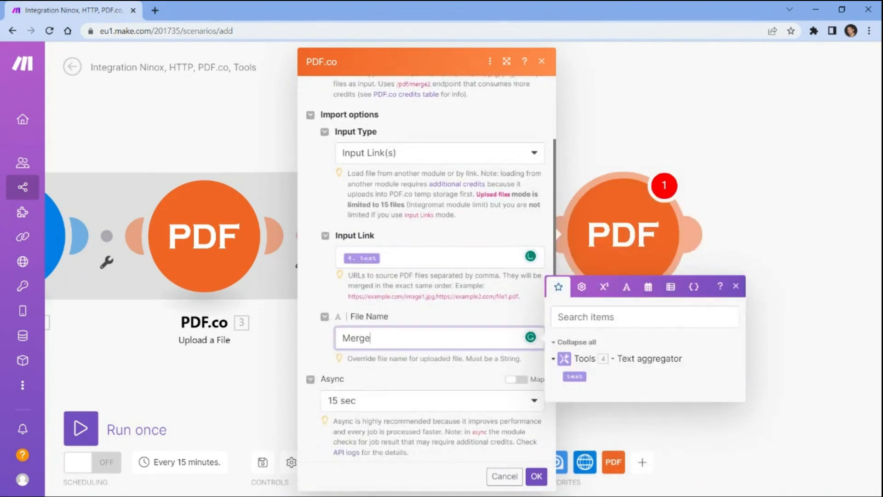
type("PDF")
left_click(537, 476)
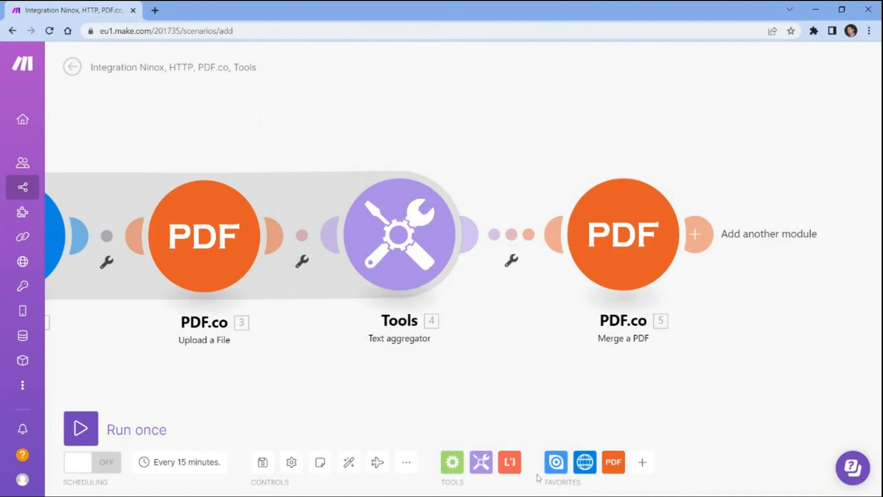
Run the scenario once and open the output URL of the Merge a PDF module in a new browser tab.
left_click(88, 427)
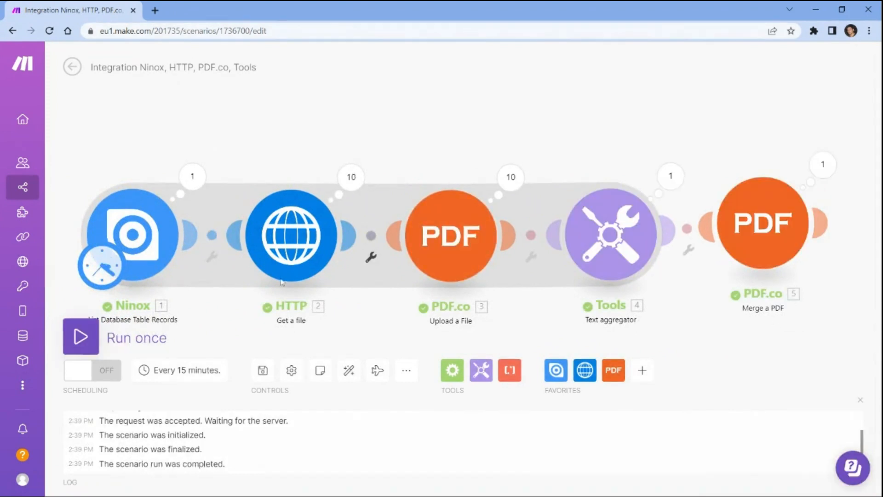
left_click(823, 174)
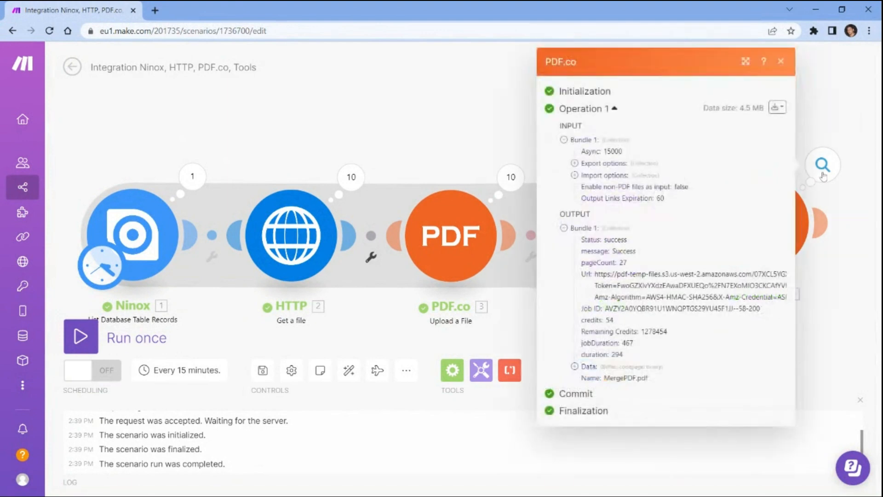
triple_click(702, 290)
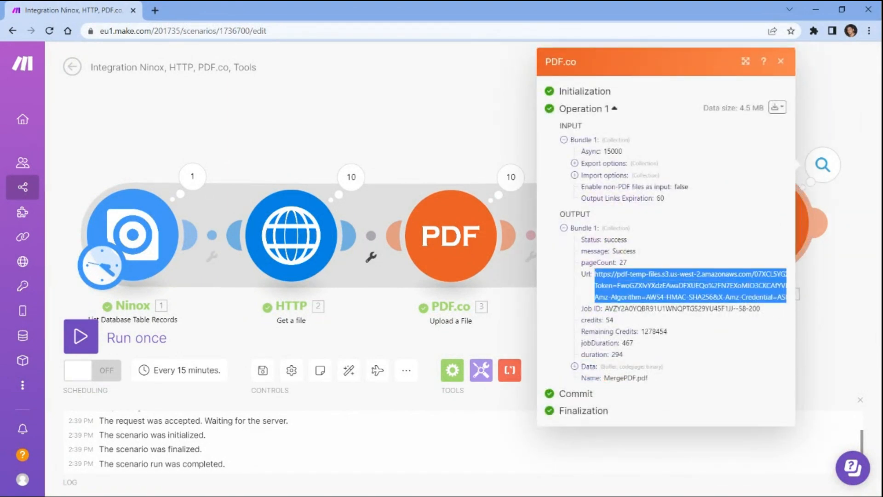
left_click(156, 10)
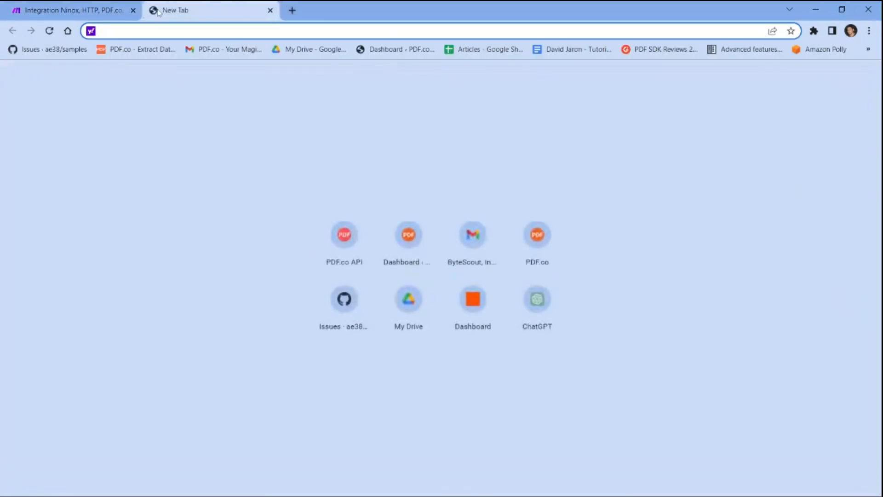
key("ctrl+v")
key("Return")
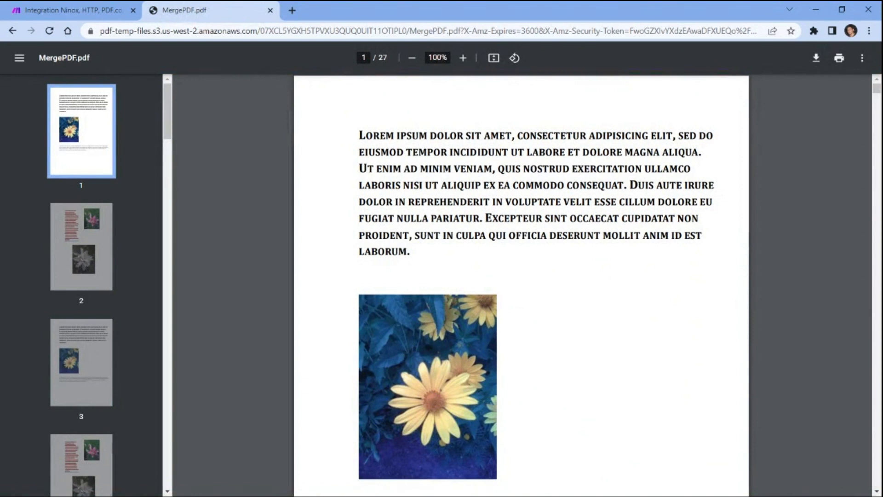
double_click(383, 58)
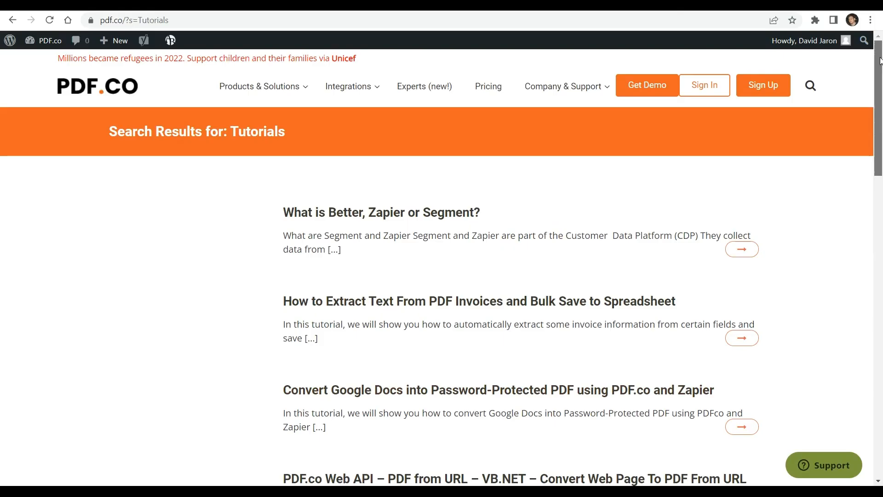
left_click_drag(880, 60, 881, 183)
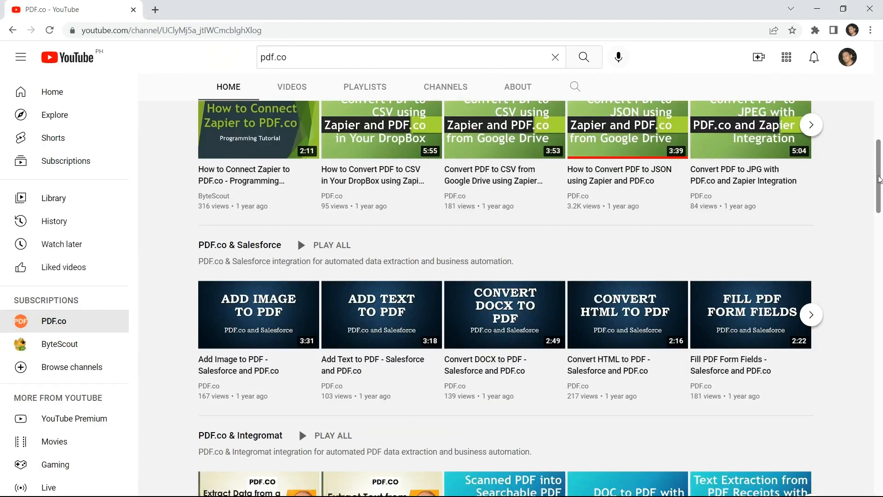
left_click_drag(880, 180, 881, 252)
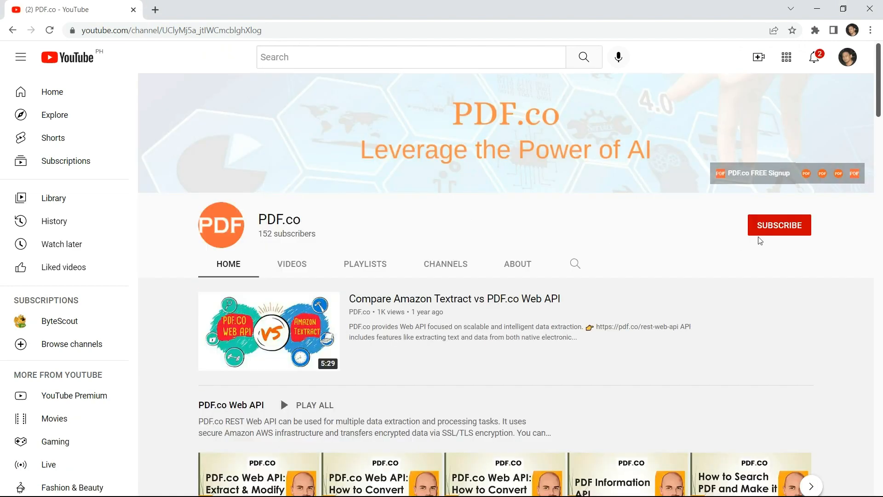
Subscribe to the PDF.co YouTube channel and set its notifications to All.
left_click(789, 228)
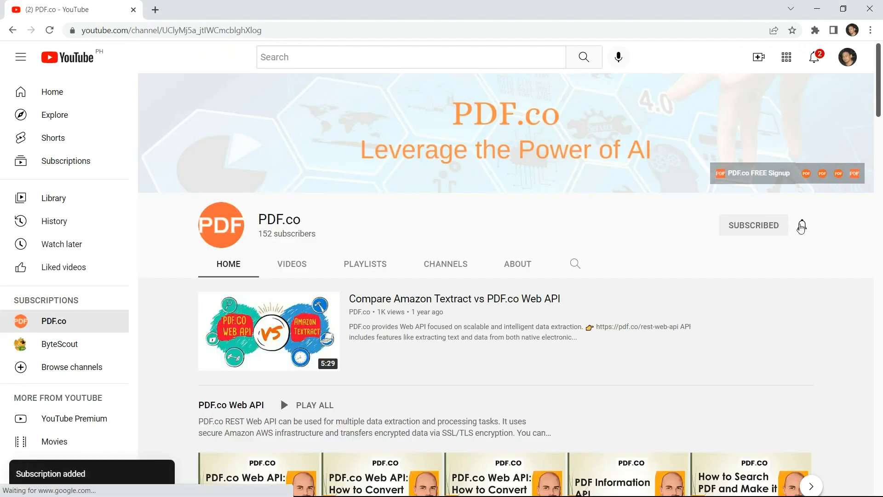
left_click(801, 227)
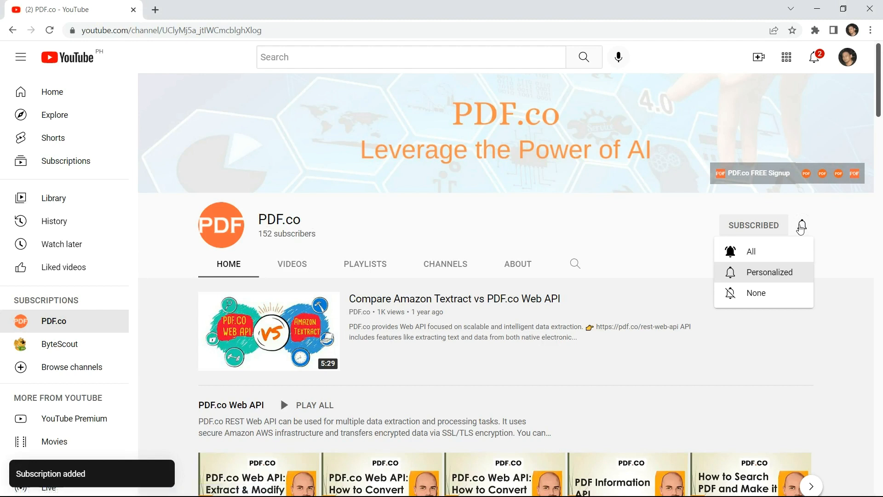
left_click(758, 252)
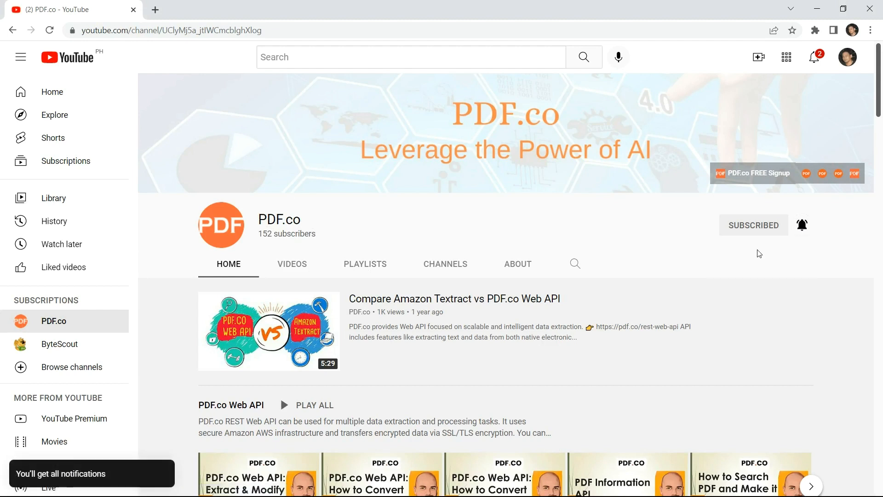